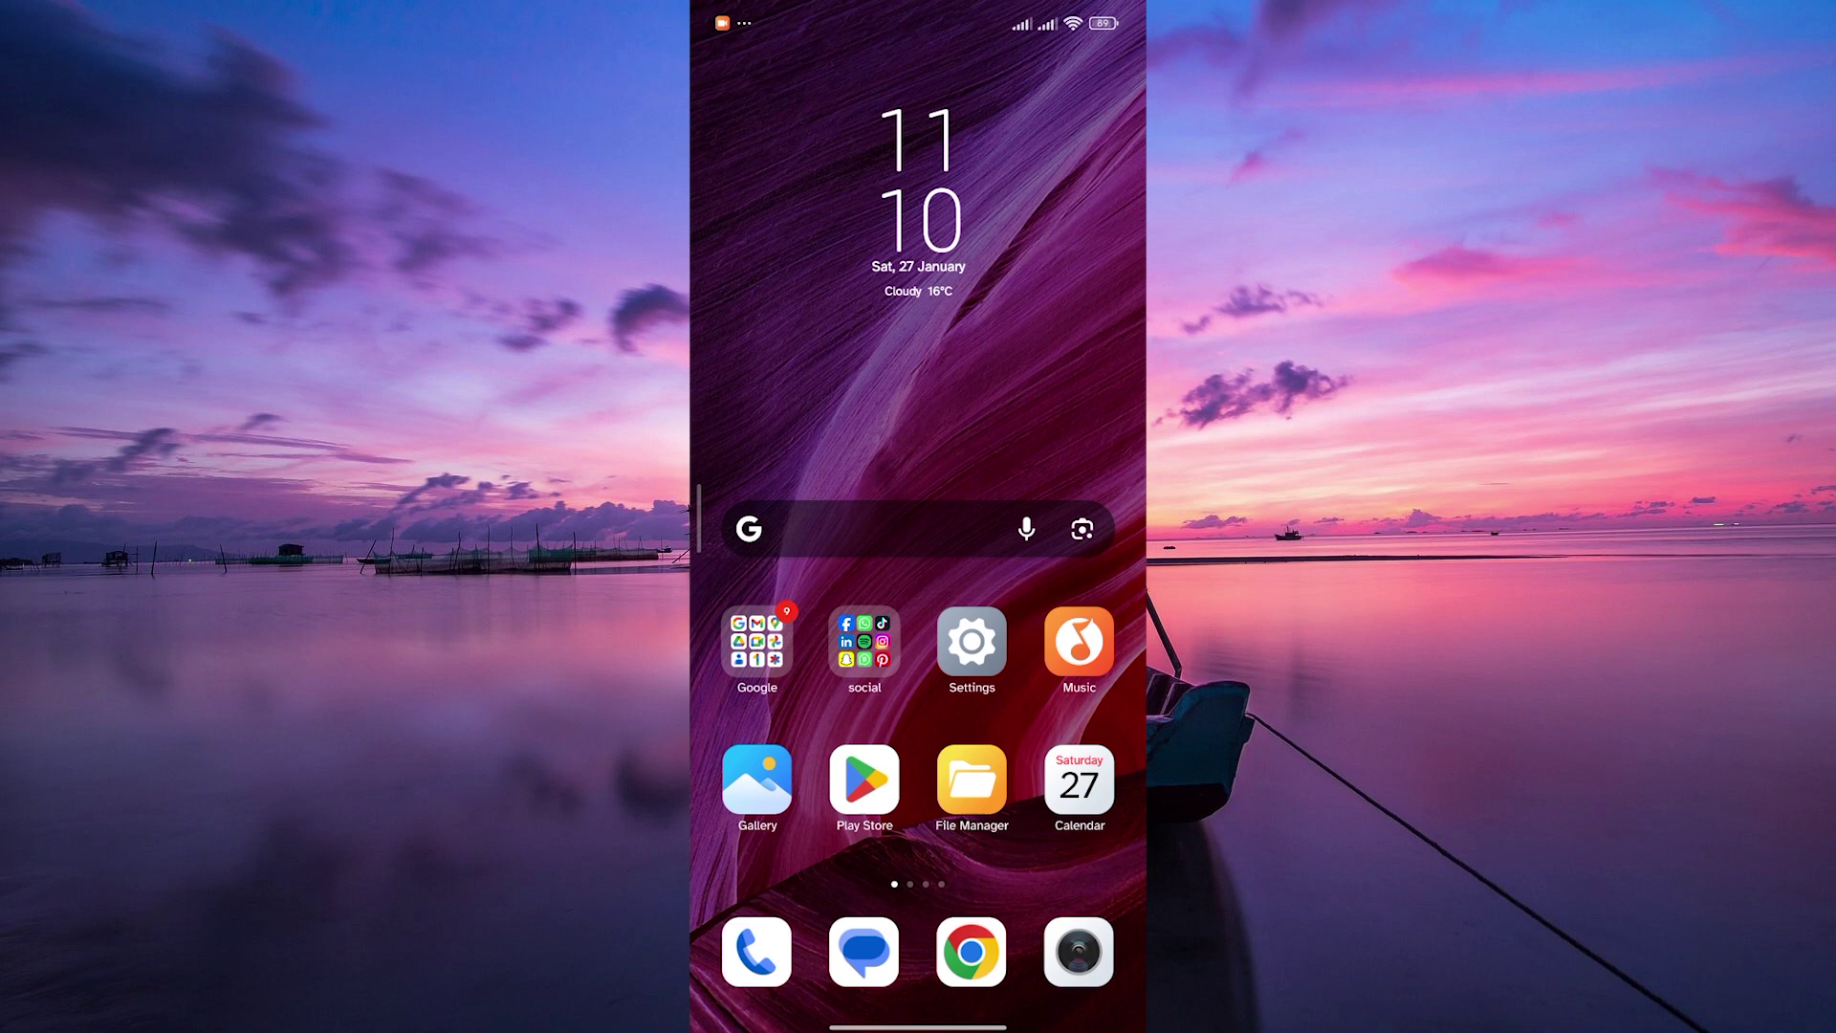
Launch Chrome and run a Google search for 'usaa'
{"action": "left_click", "coordinate": [972, 952]}
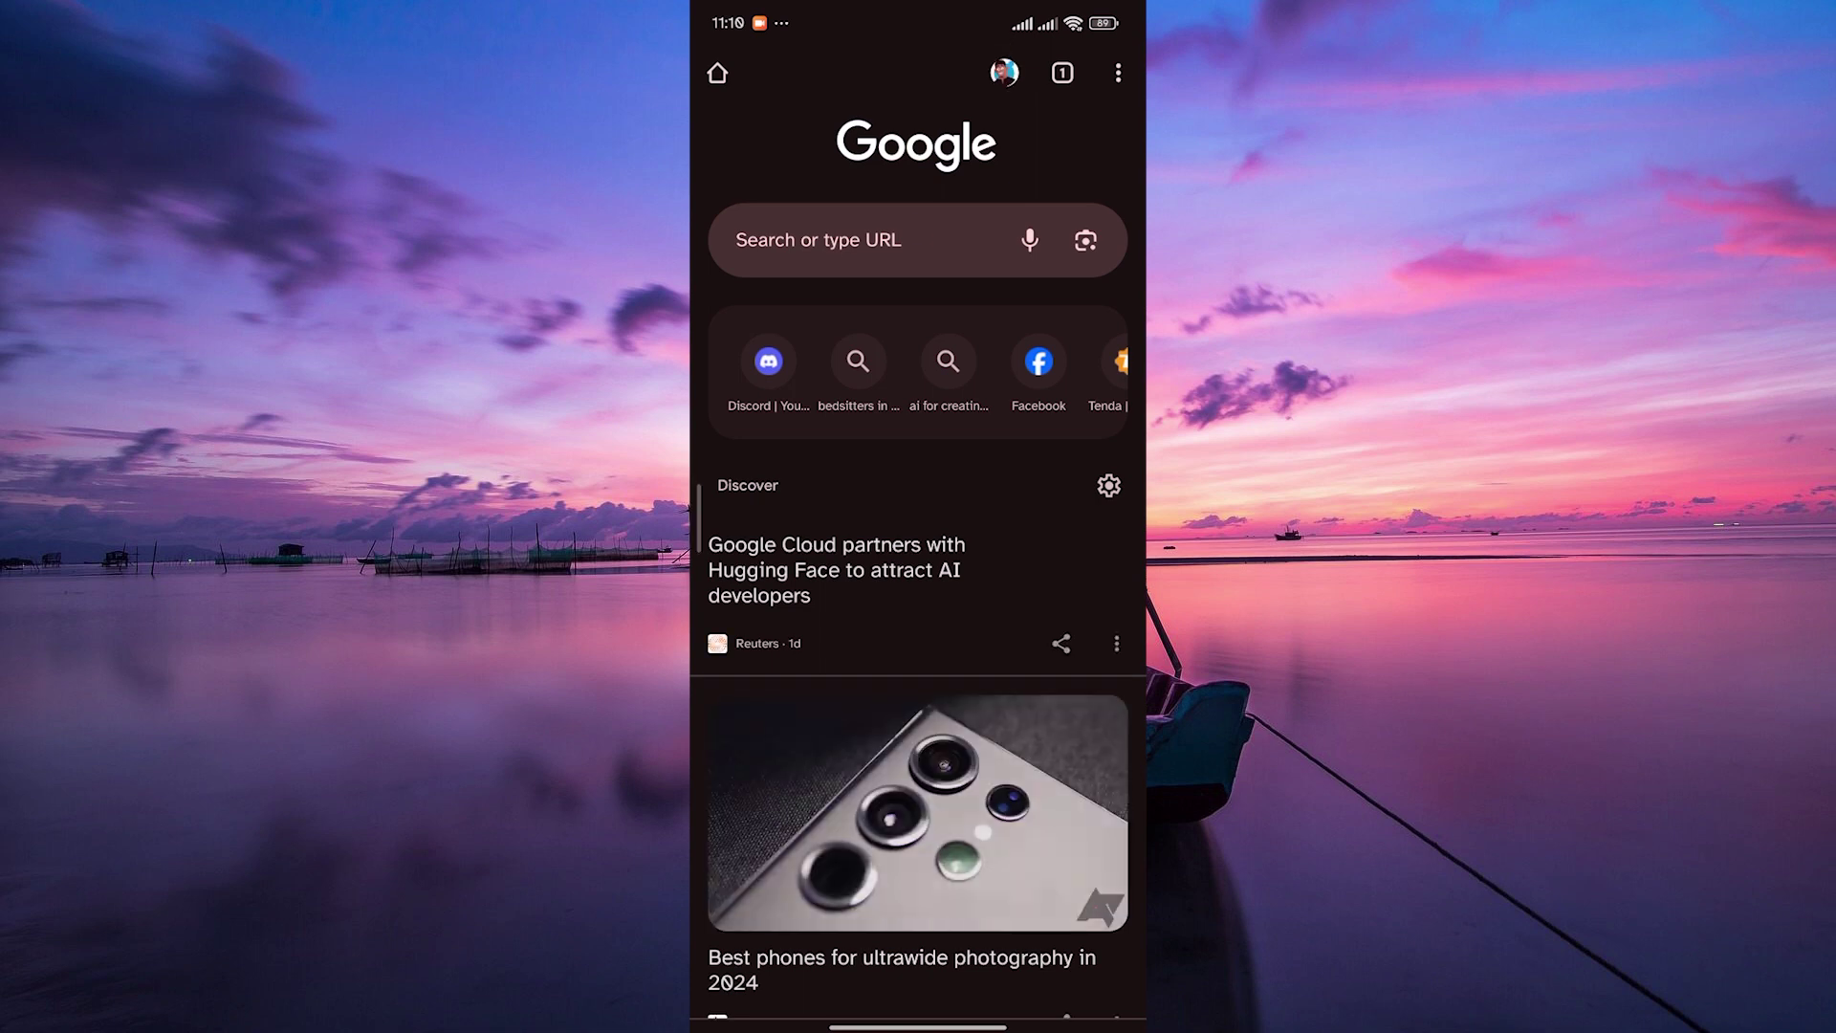
{"action": "left_click", "coordinate": [882, 236]}
{"action": "type", "text": "usaa"}
{"action": "key", "text": "Return"}
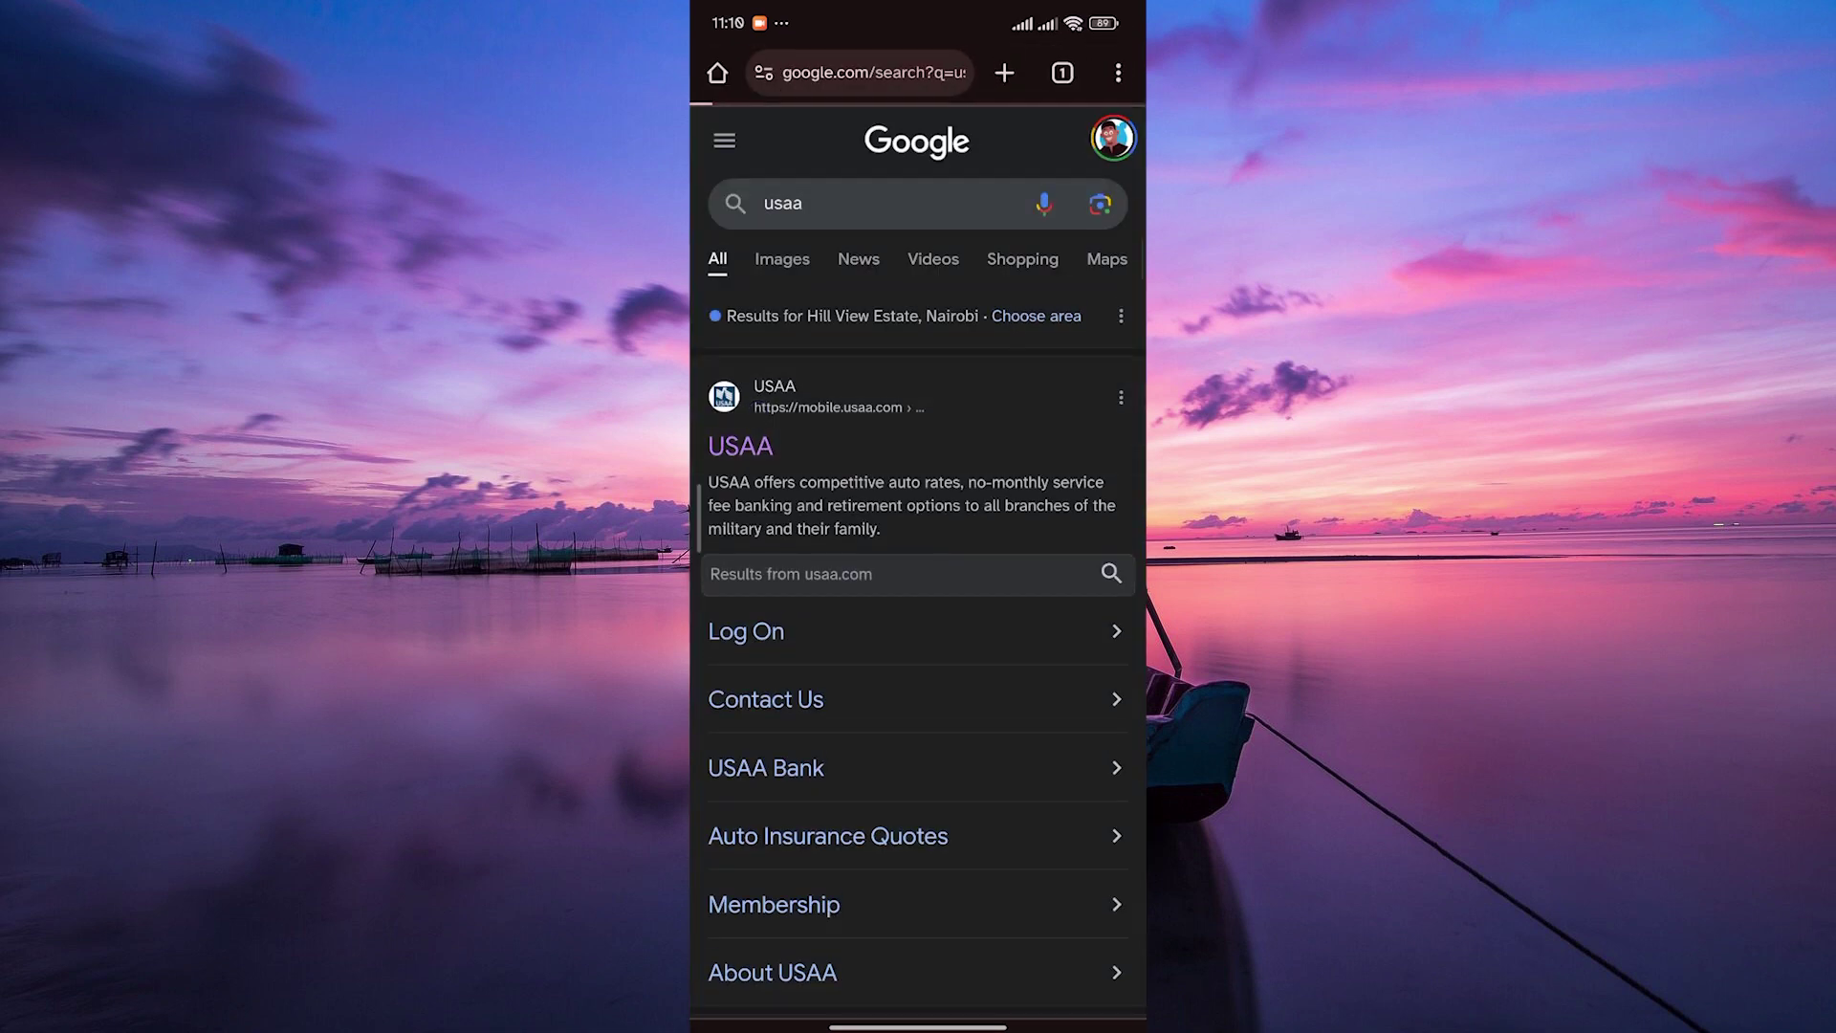
Open the official USAA site from the results, then go to Log On and 'I need help logging on'
{"action": "left_click", "coordinate": [740, 446]}
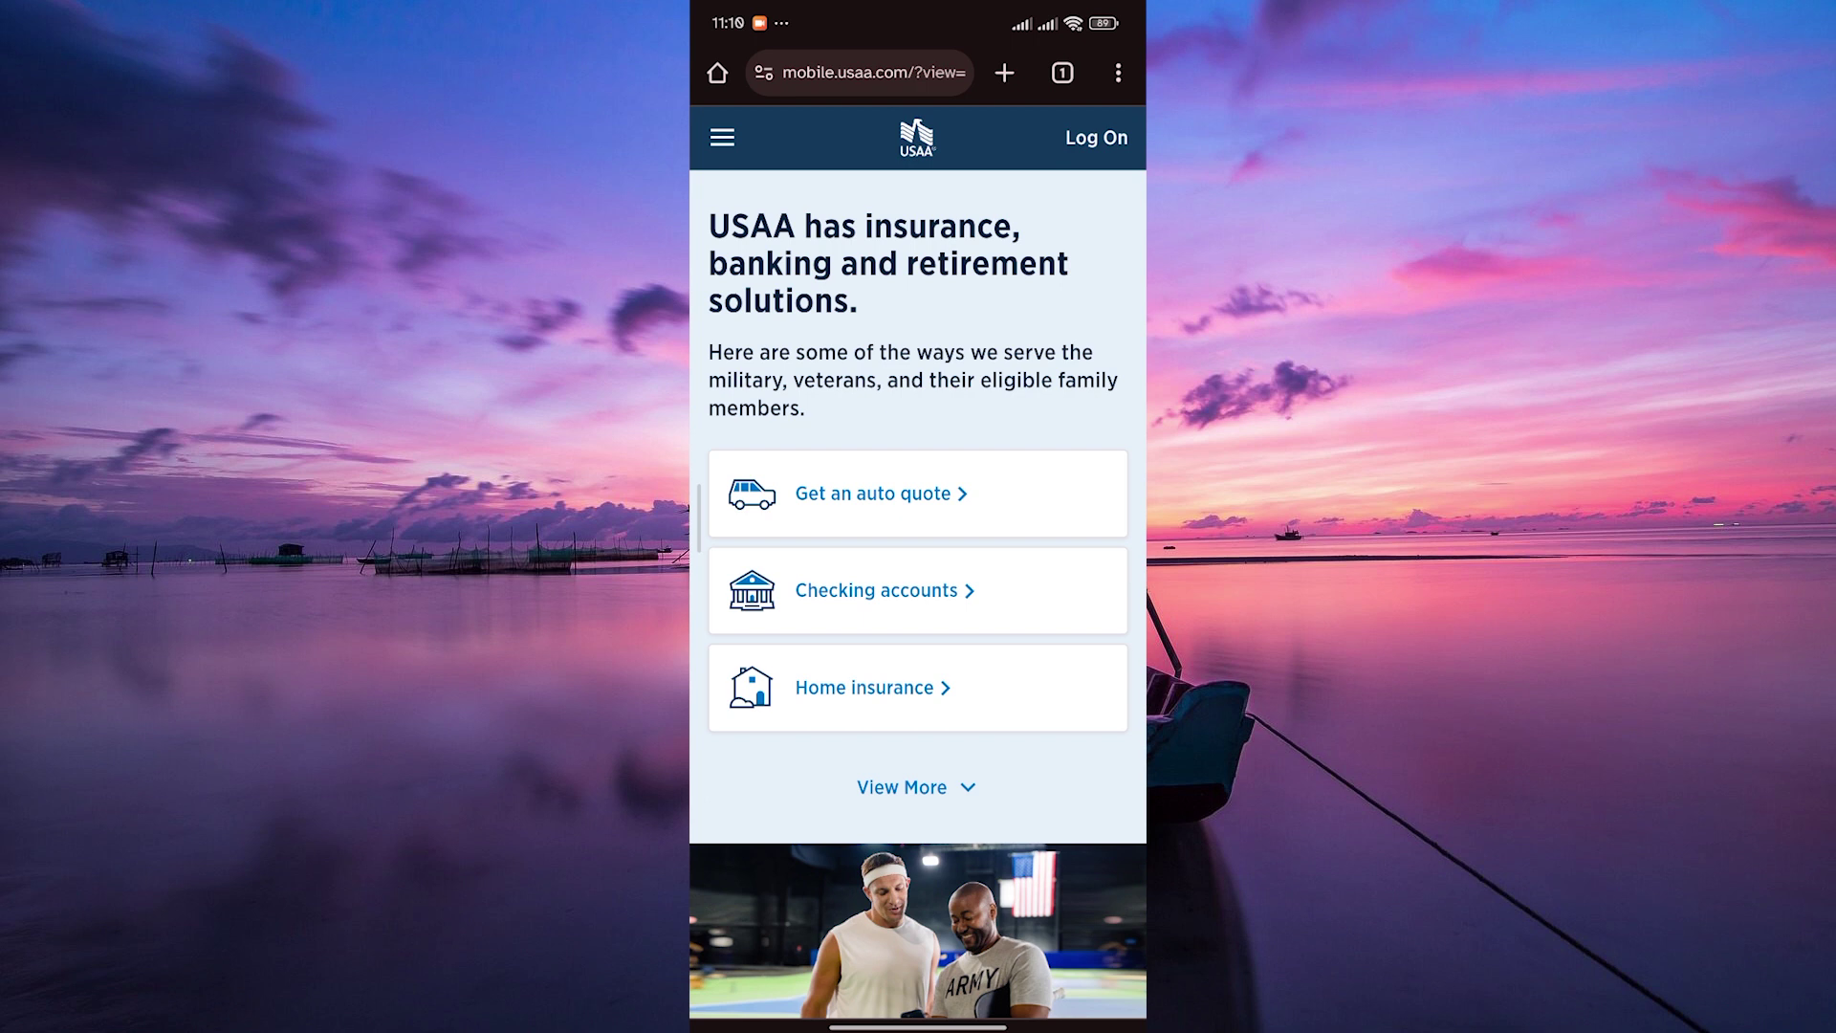
{"action": "left_click", "coordinate": [1105, 136]}
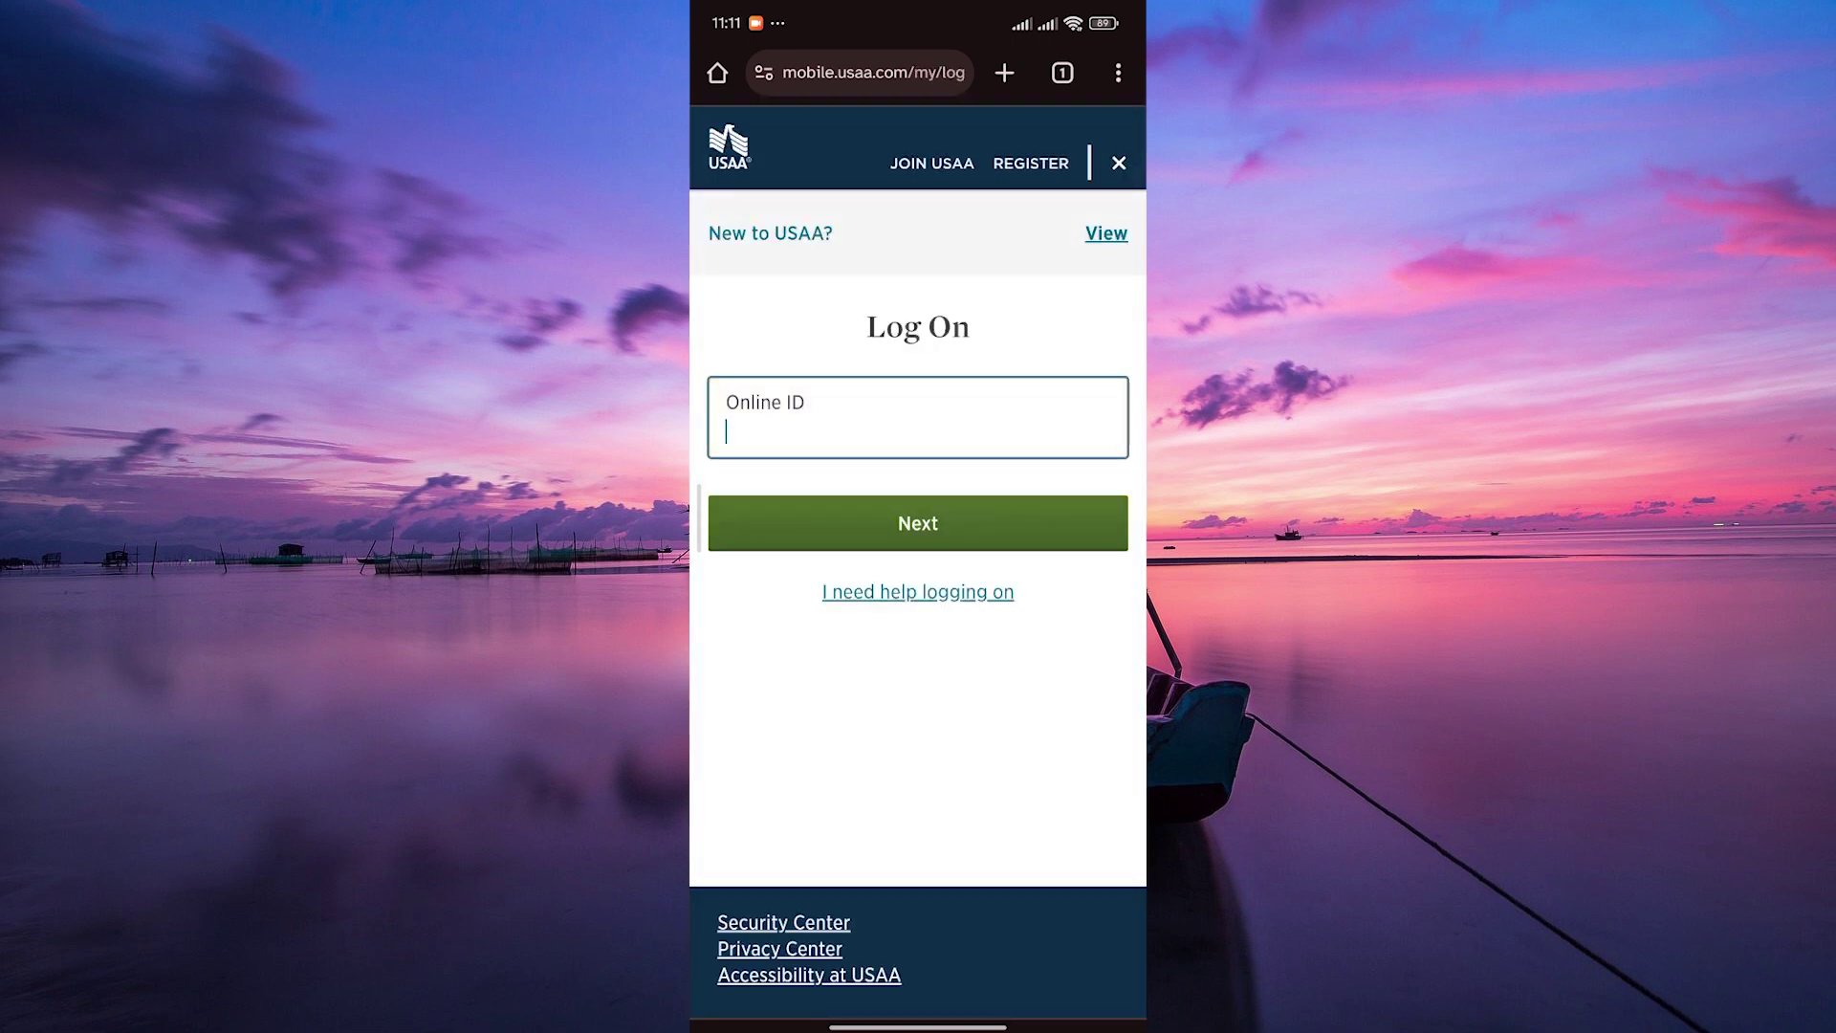
{"action": "left_click", "coordinate": [958, 593]}
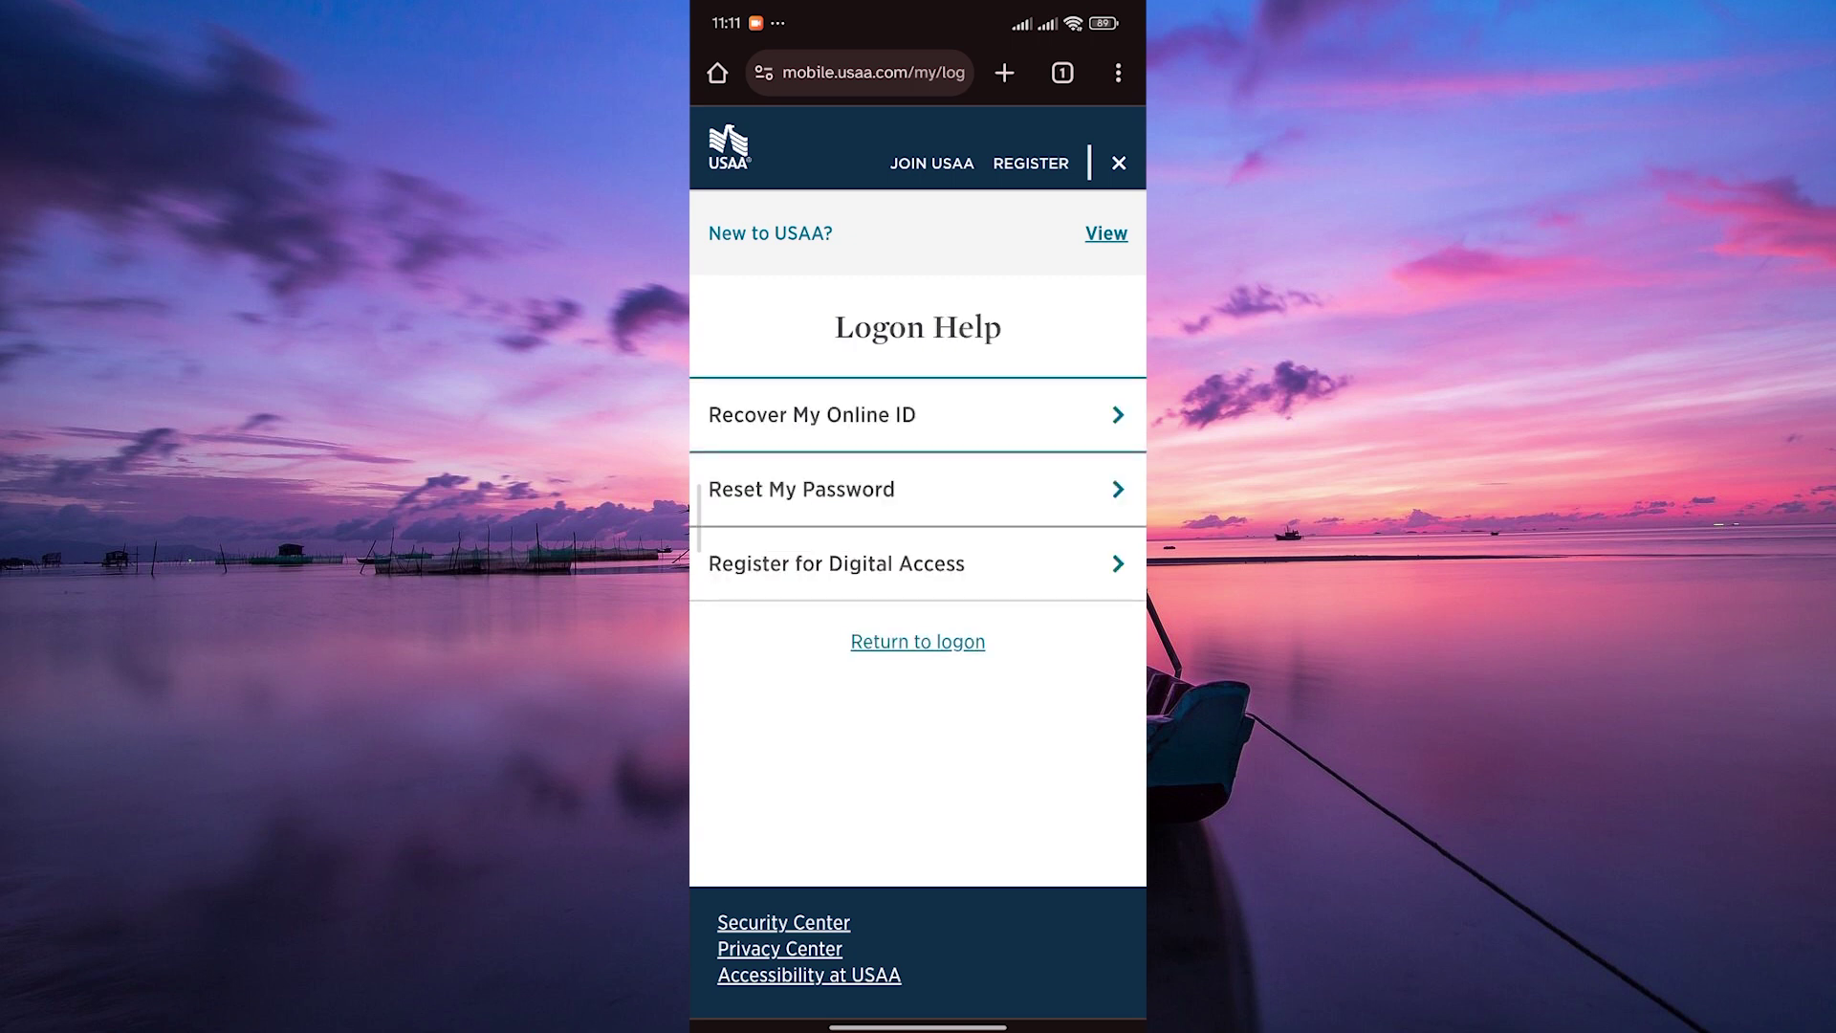
Choose 'Recover My Online ID' to bring up the SSN/Tax ID and phone number form
{"action": "left_click", "coordinate": [1093, 414]}
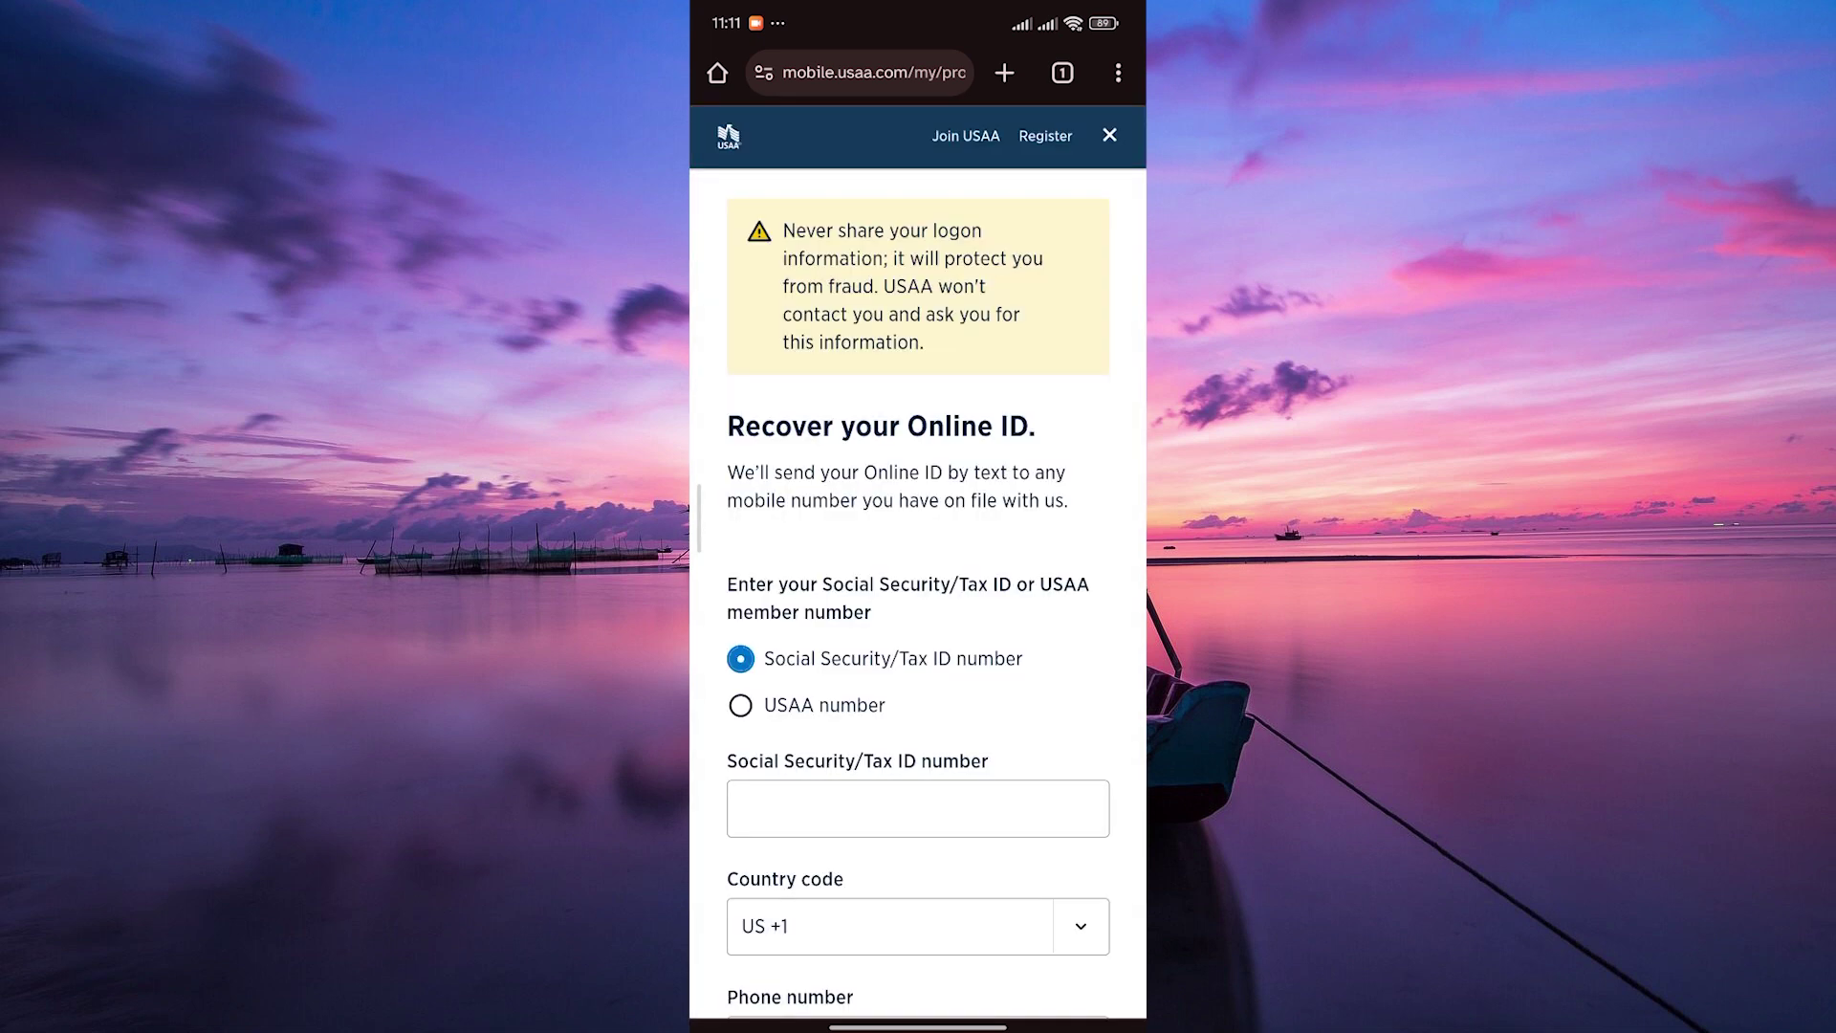
{"action": "scroll", "coordinate": [918, 646], "scroll_direction": "down", "scroll_amount": 5}
{"action": "scroll", "coordinate": [1032, 735], "scroll_direction": "down", "scroll_amount": 3}
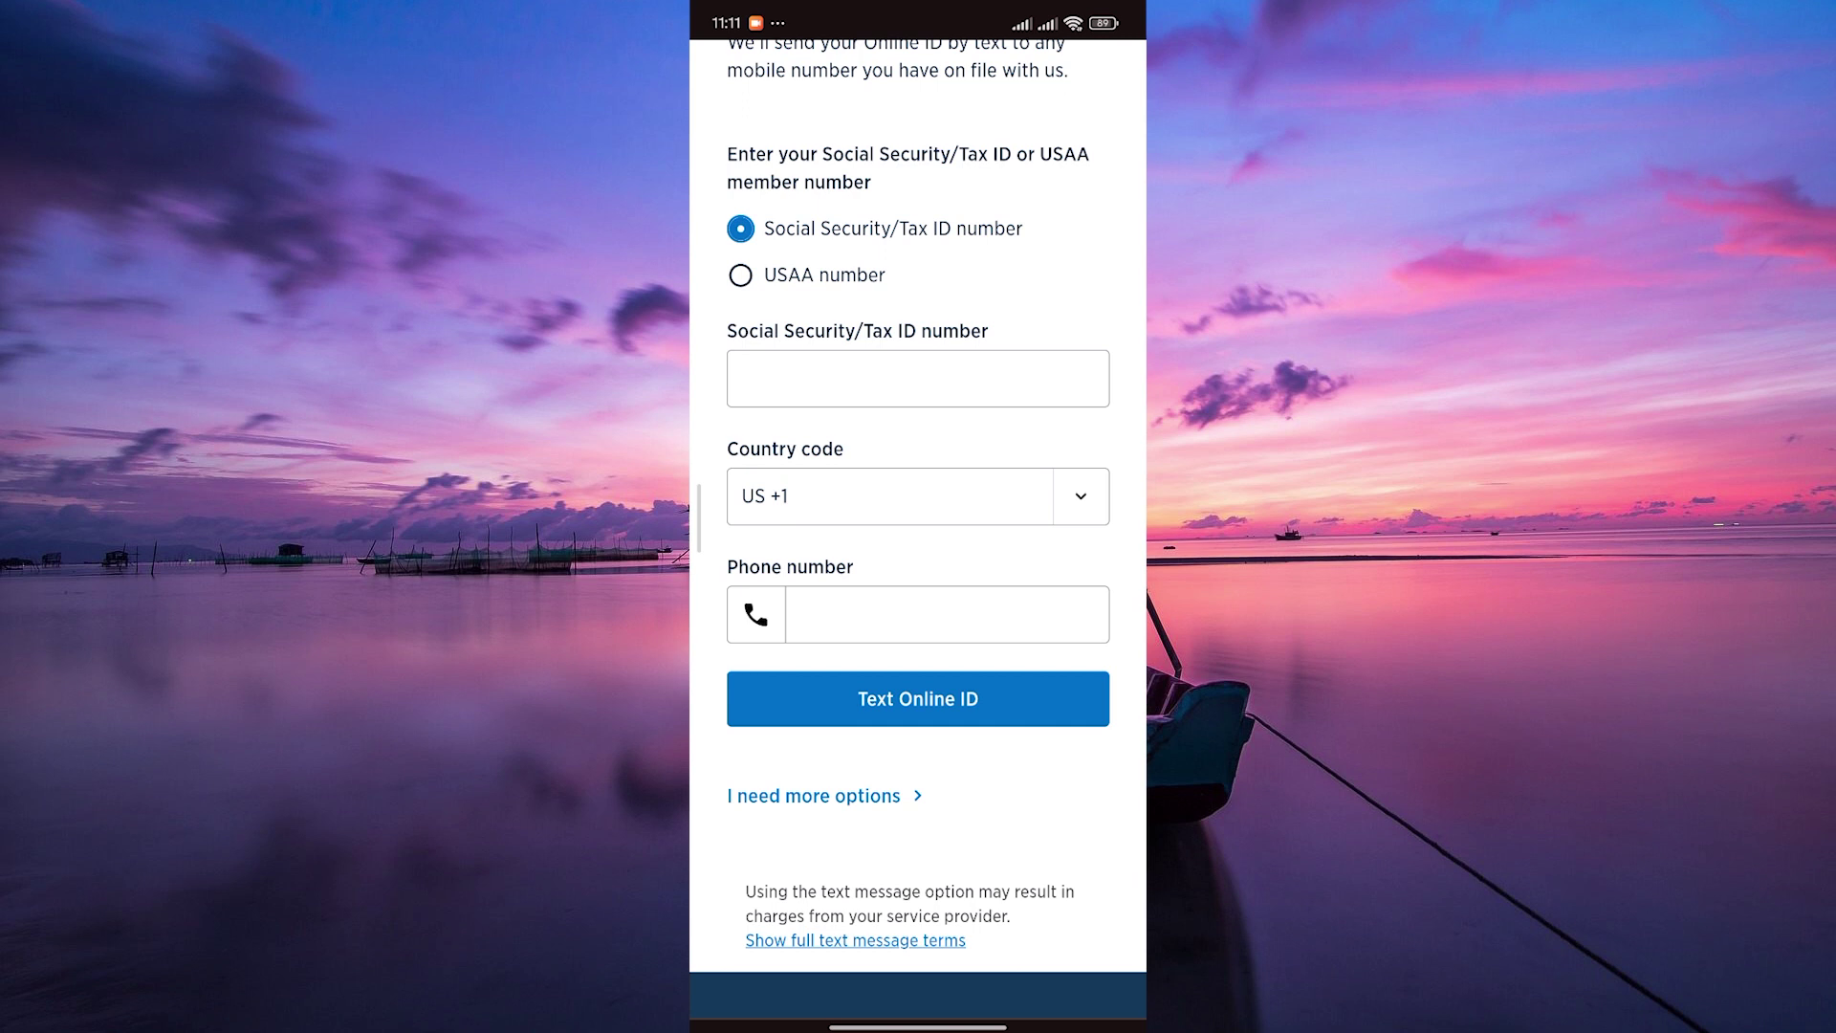
{"action": "scroll", "coordinate": [918, 574], "scroll_direction": "down", "scroll_amount": 5}
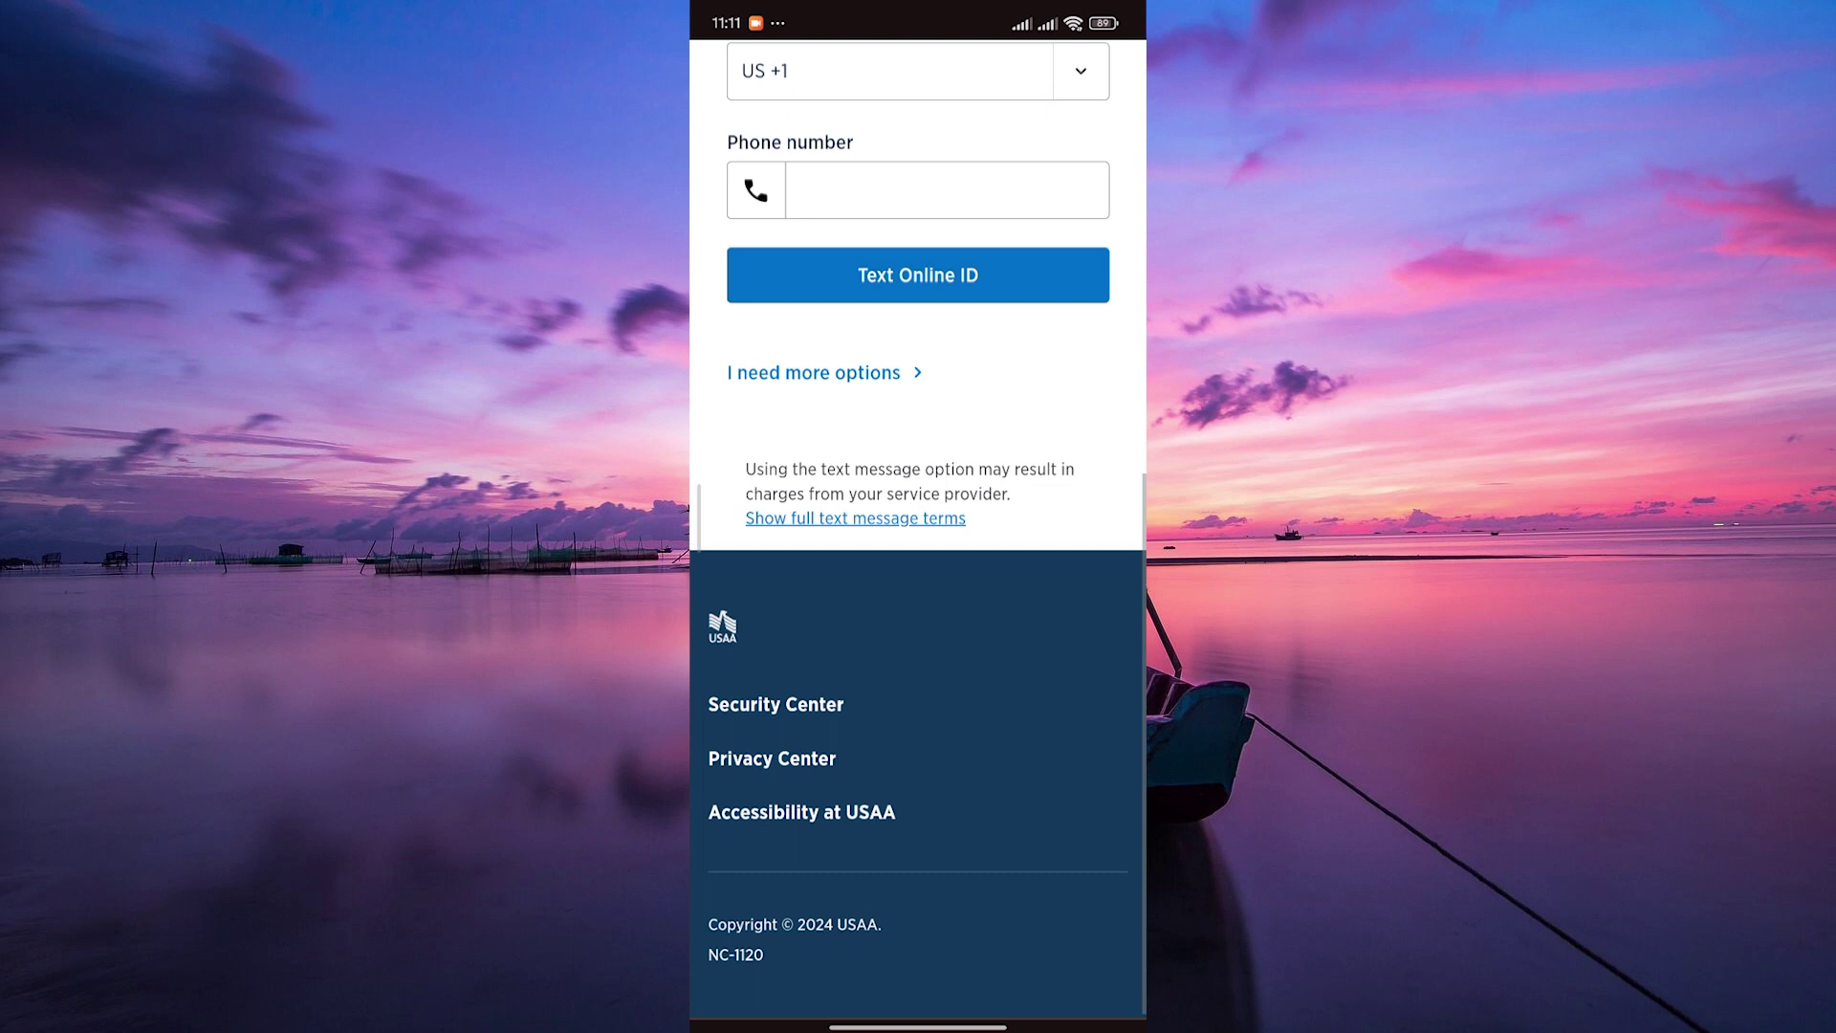
{"action": "scroll", "coordinate": [918, 575], "scroll_direction": "up", "scroll_amount": 10}
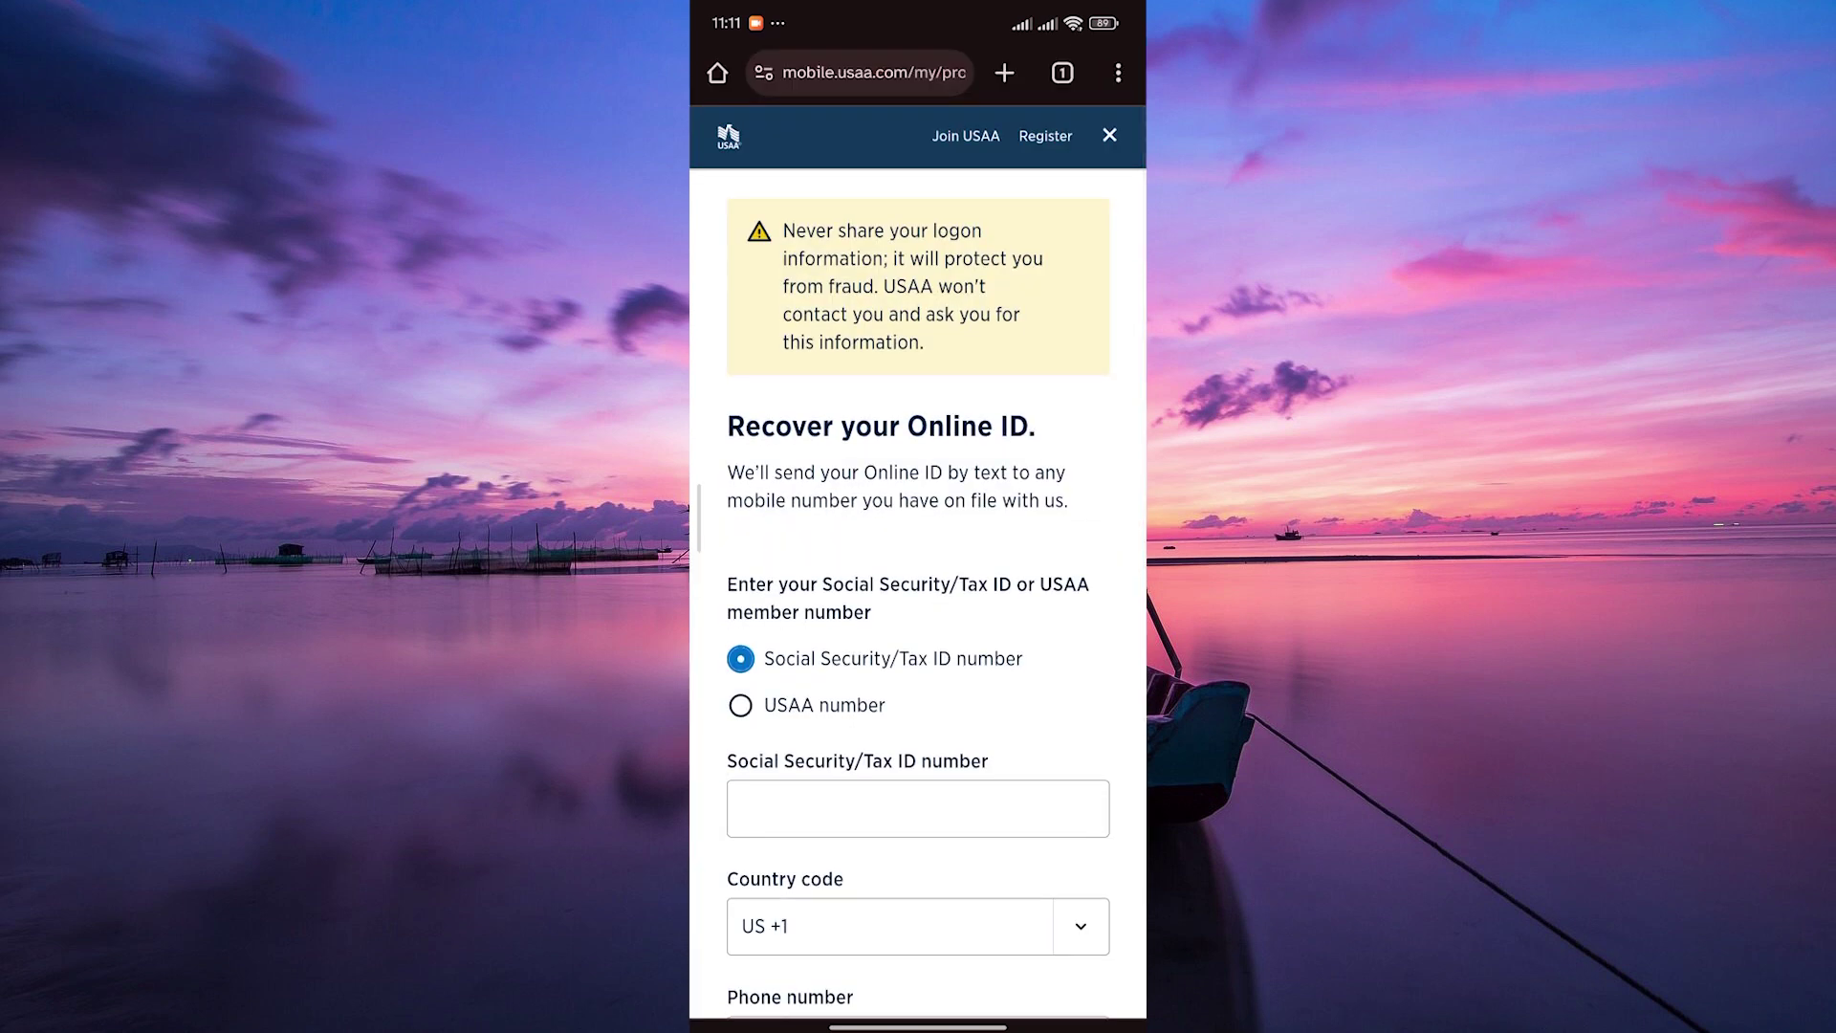
{"action": "scroll", "coordinate": [918, 573], "scroll_direction": "down", "scroll_amount": 8}
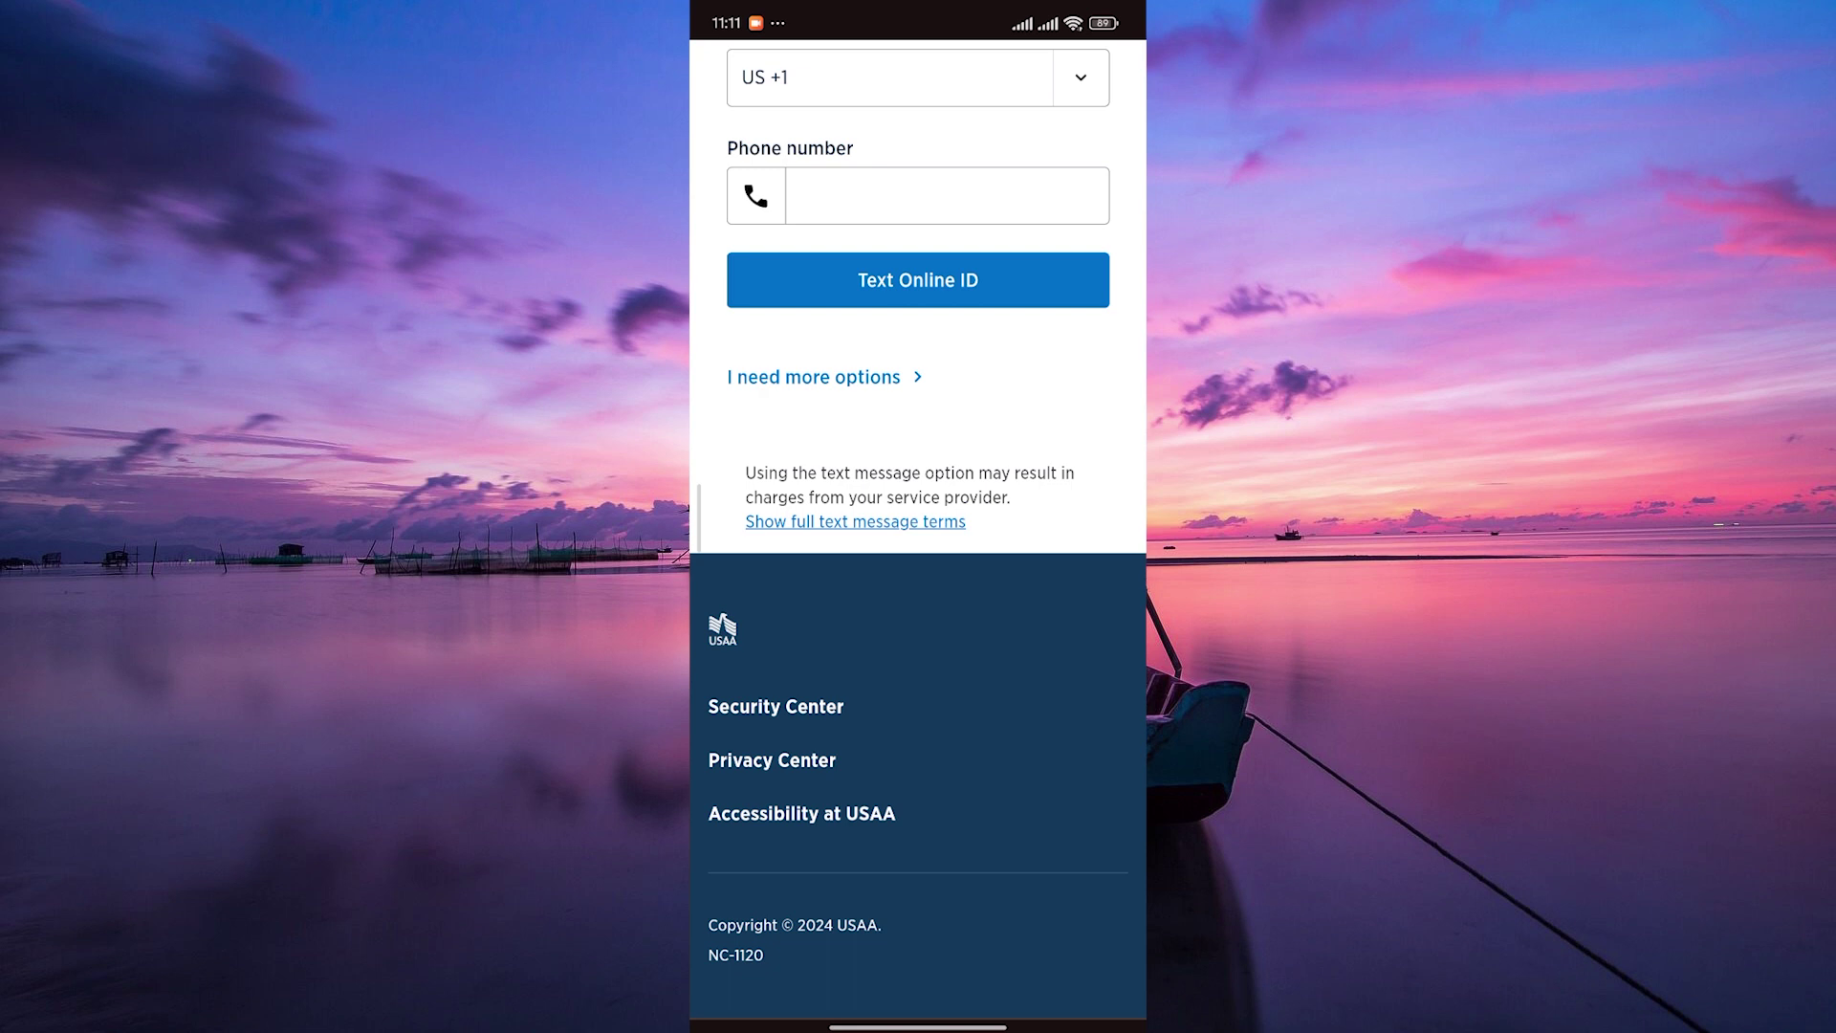
{"action": "scroll", "coordinate": [919, 573], "scroll_direction": "up", "scroll_amount": 10}
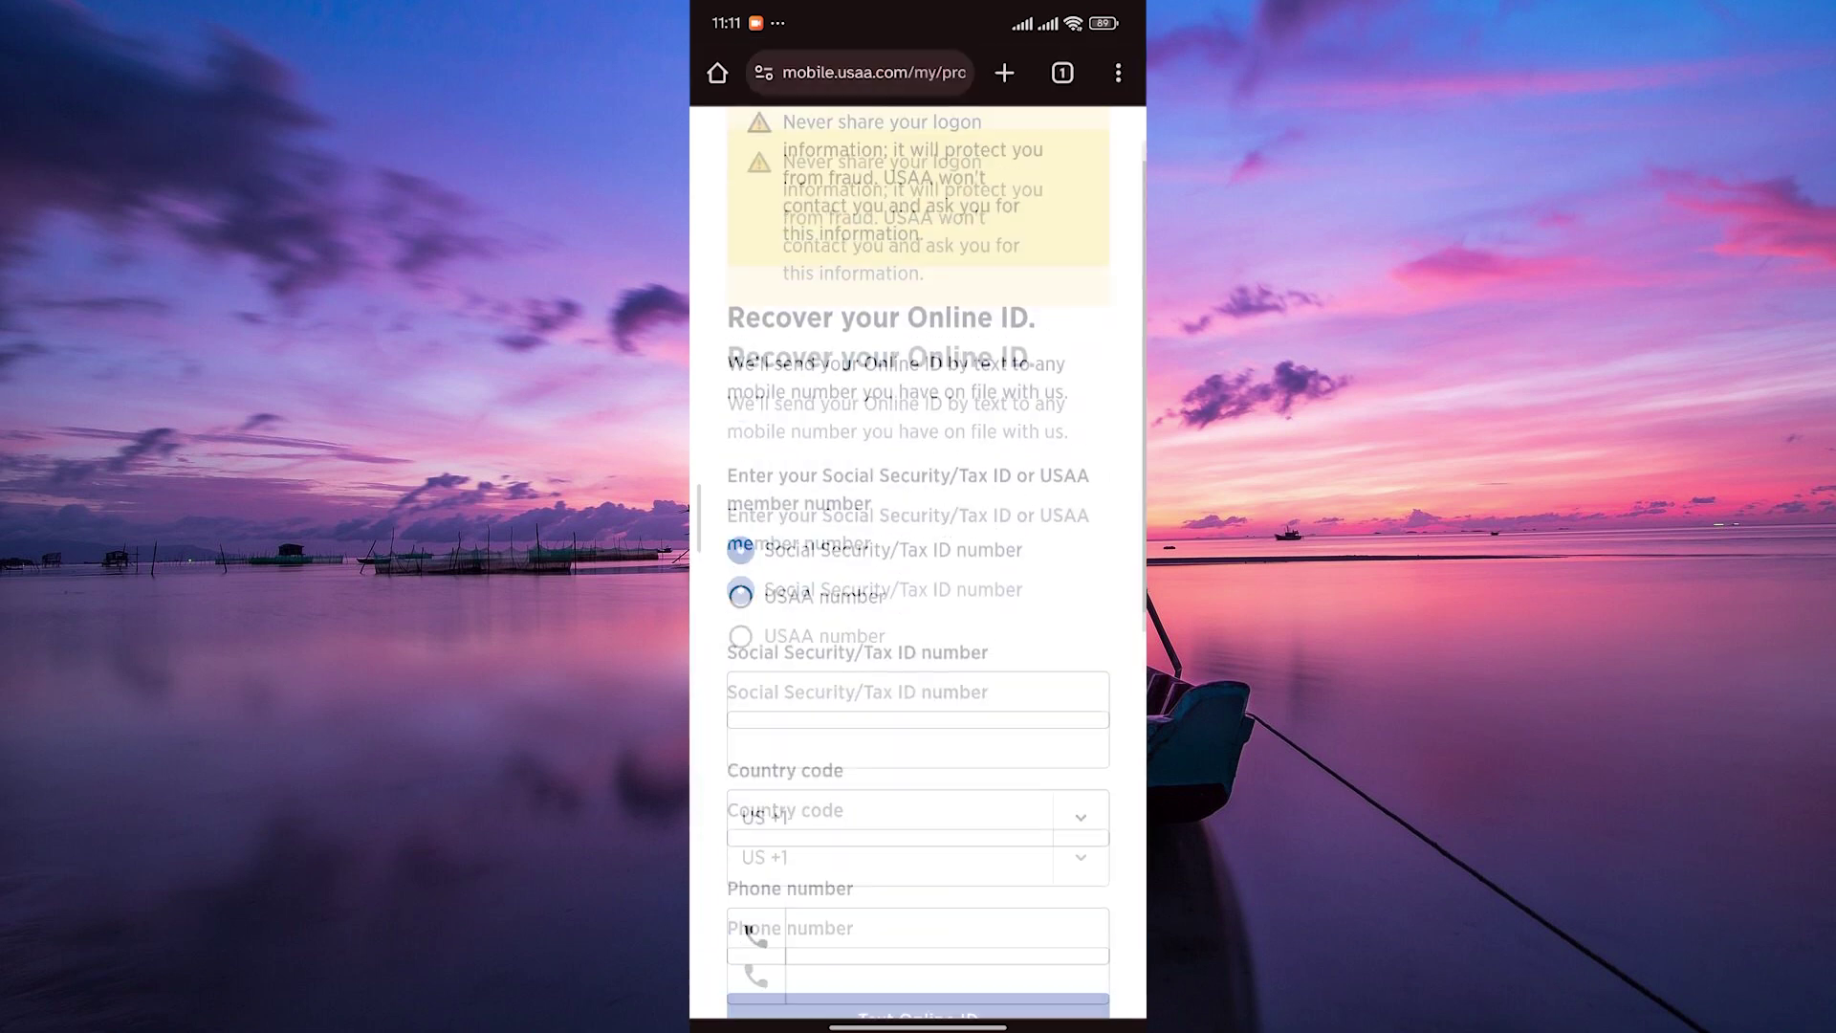
Swipe up from the gesture bar to reach the Android home screen
{"action": "left_click_drag", "start_coordinate": [955, 1019], "coordinate": [947, 882]}
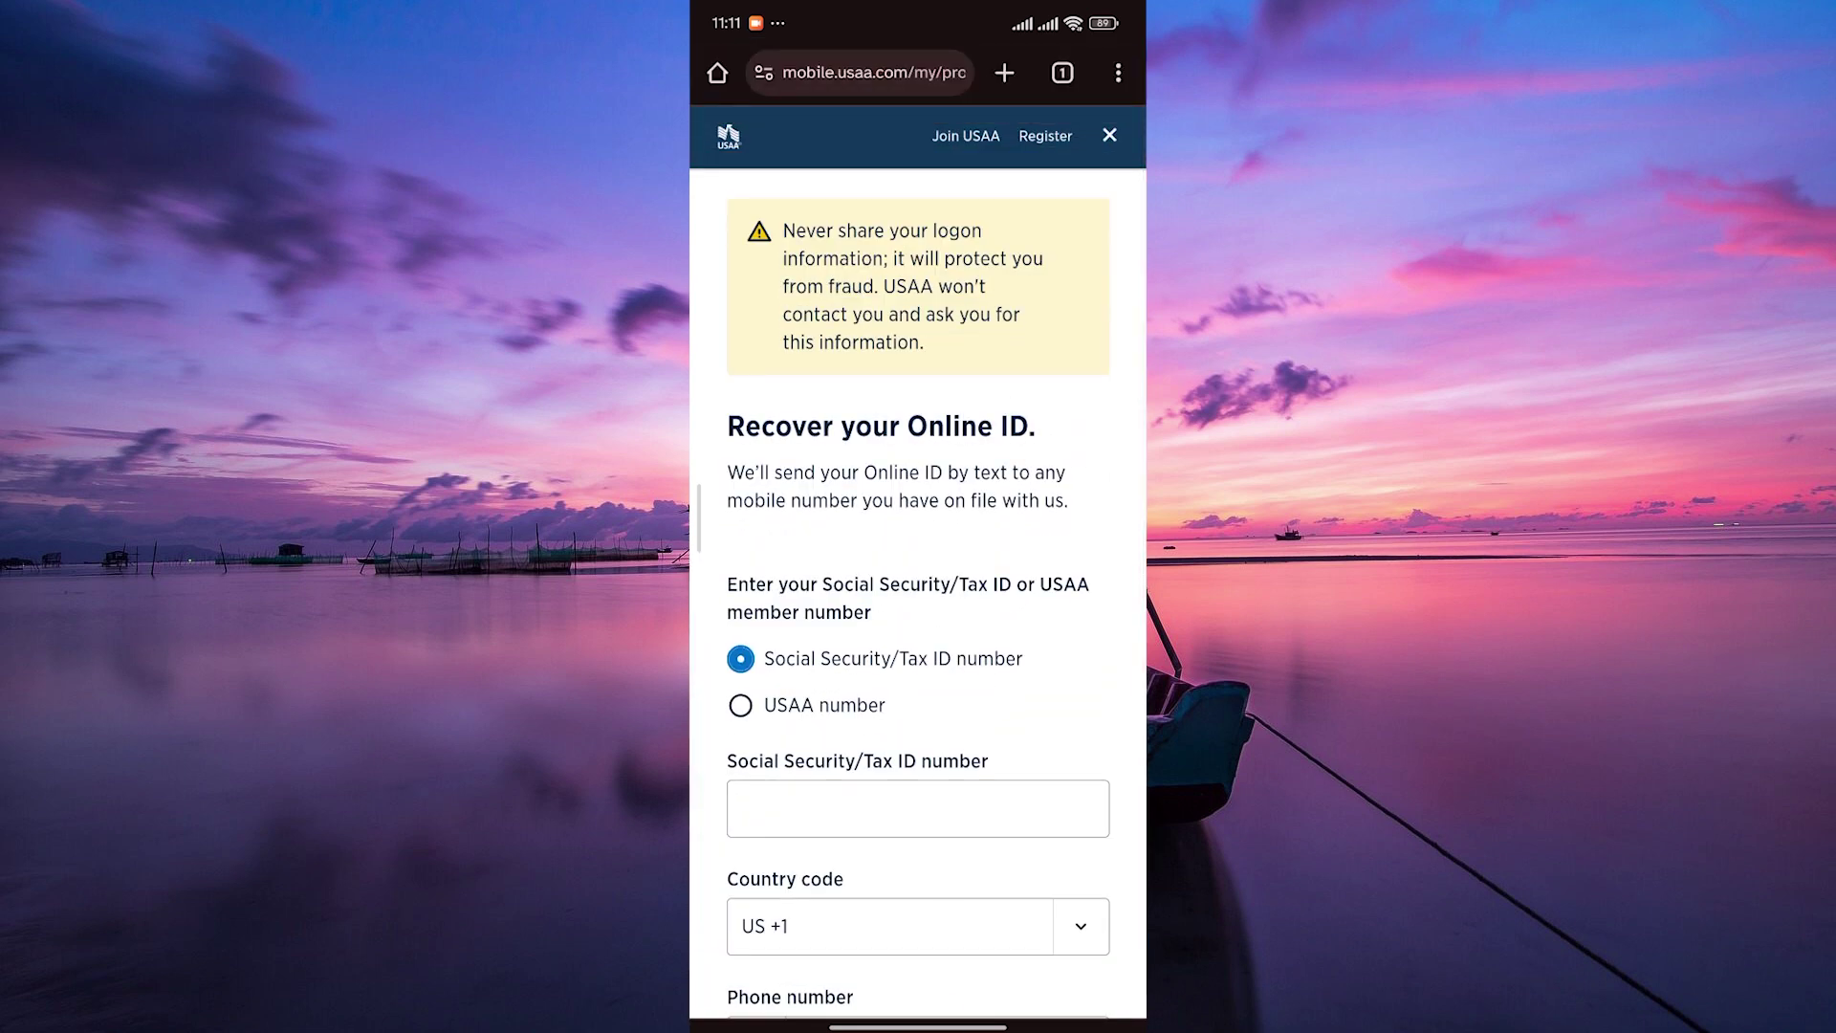